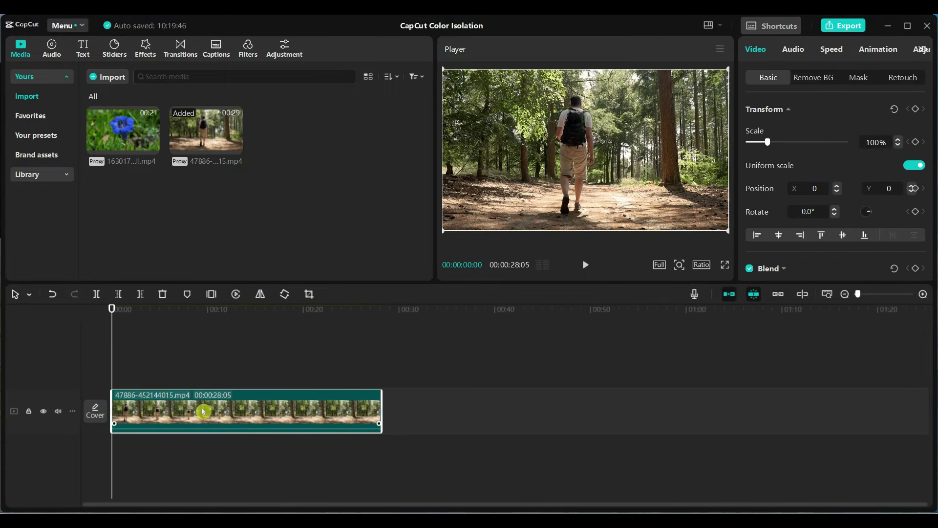
# Search the filter library for 'BW' black-and-white filters
pyautogui.moveTo(111, 312); pyautogui.dragTo(143, 323)
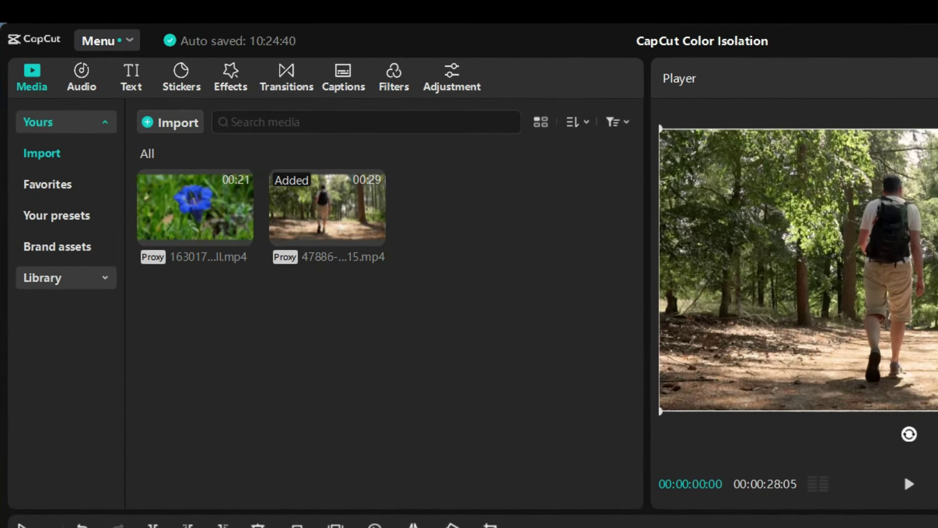
pyautogui.click(401, 88)
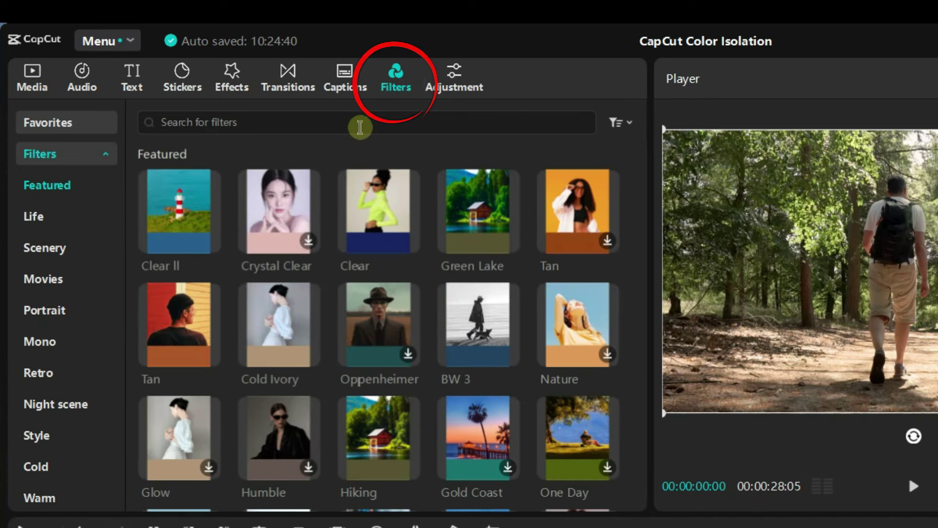
pyautogui.click(360, 128)
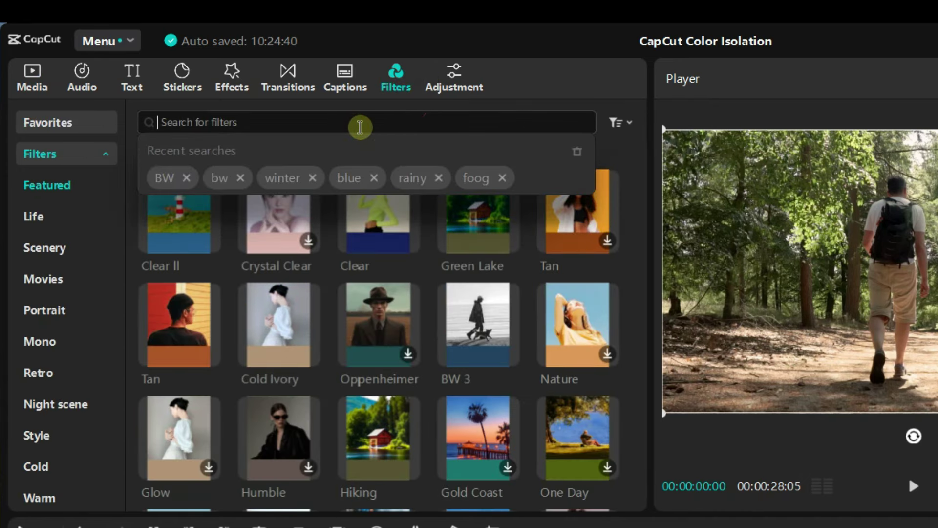
pyautogui.write('BW')
pyautogui.press('Return')
pyautogui.press('BackSpace')
pyautogui.press('BackSpace')
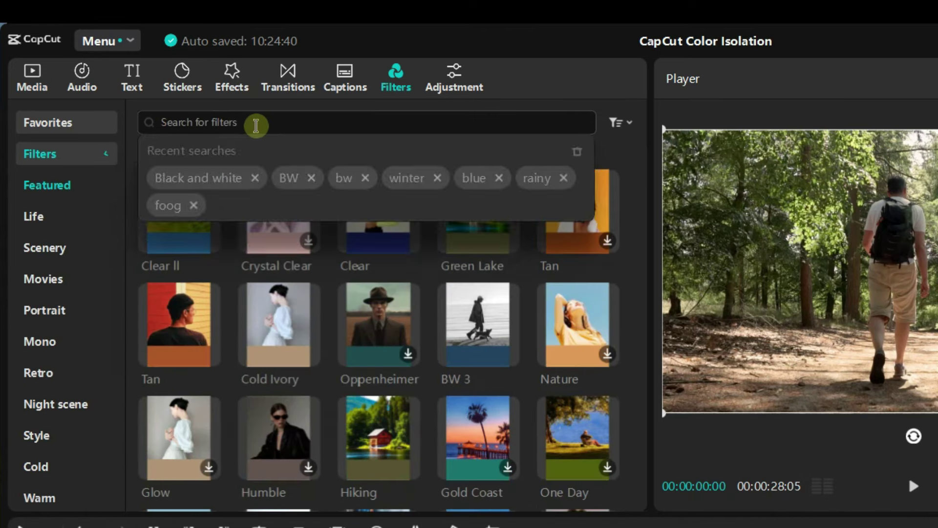
pyautogui.write('BW')
pyautogui.press('Return')
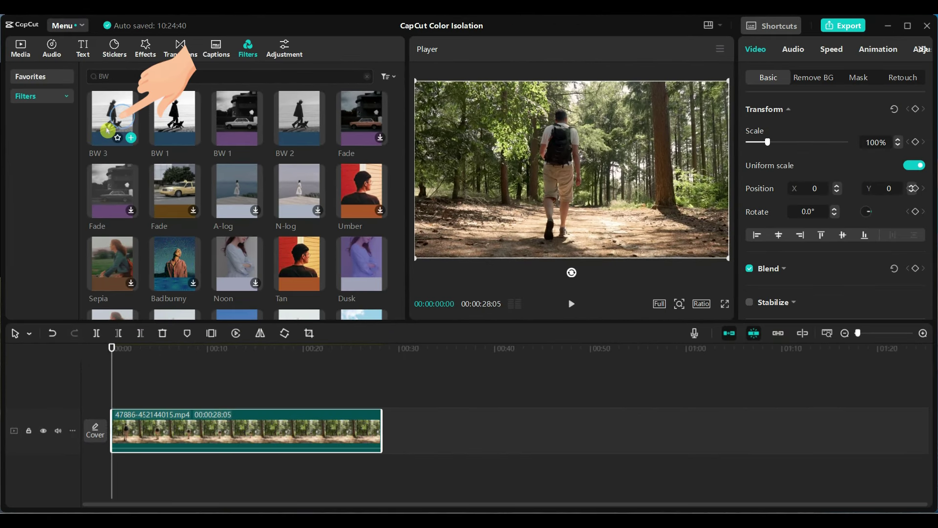
# Apply the BW 3 filter to the hiker clip and scrub through to check the monochrome look
pyautogui.moveTo(94, 374); pyautogui.dragTo(131, 433)
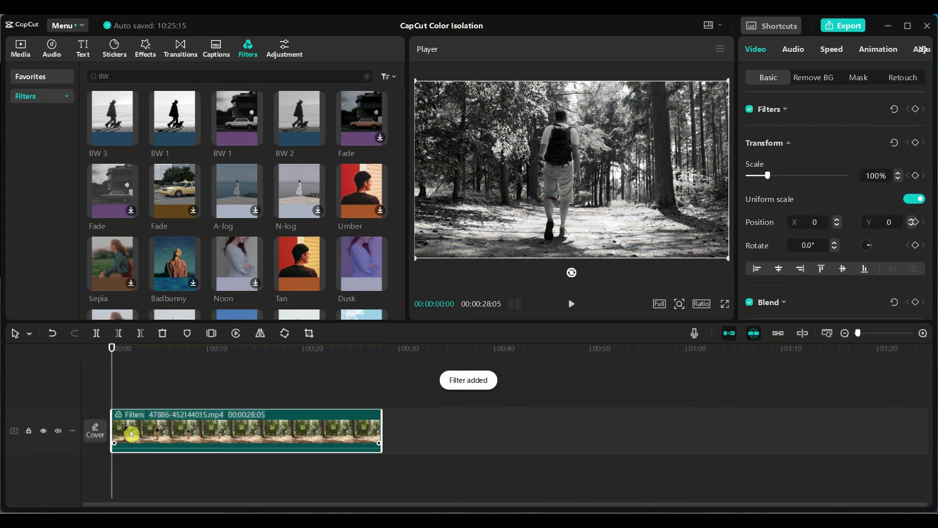
pyautogui.click(157, 358)
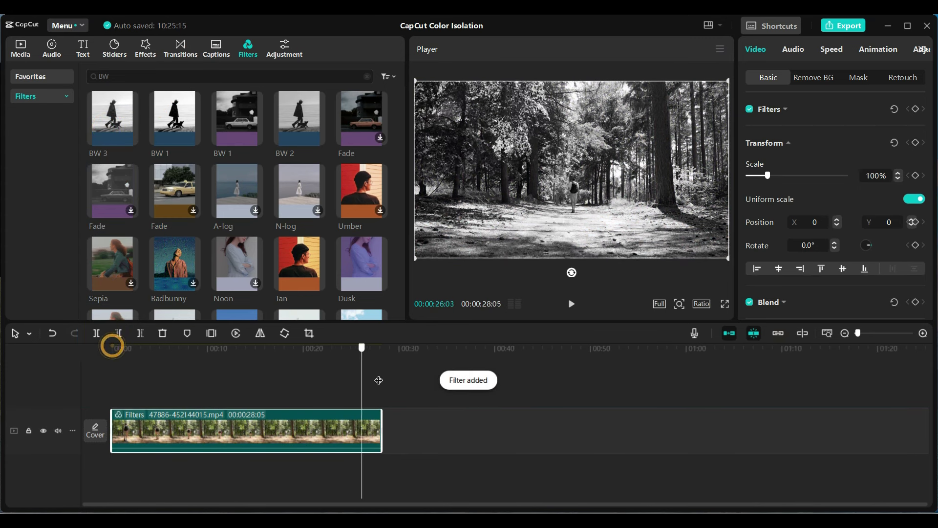
pyautogui.click(91, 379)
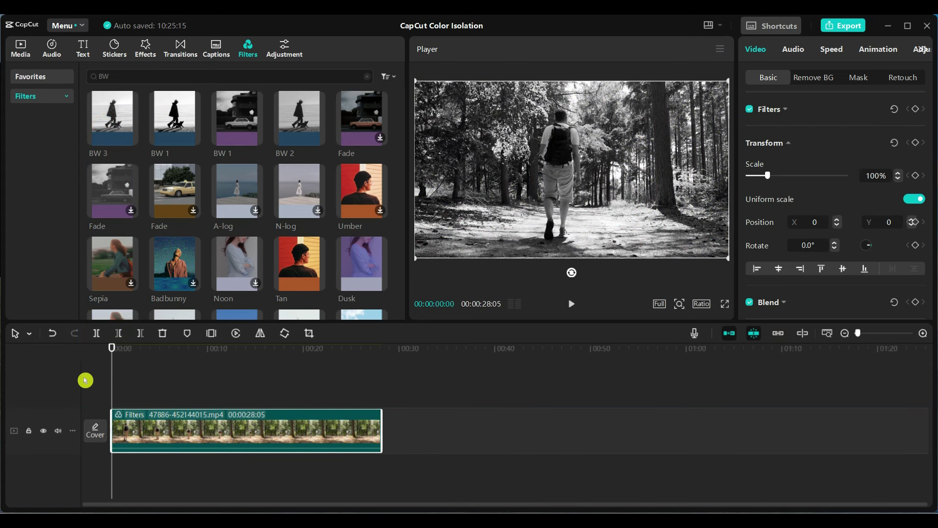
pyautogui.moveTo(112, 348); pyautogui.dragTo(163, 349)
# Place a full-colour copy of the hiker video on a new track above the BW 3 clip
pyautogui.click(249, 360)
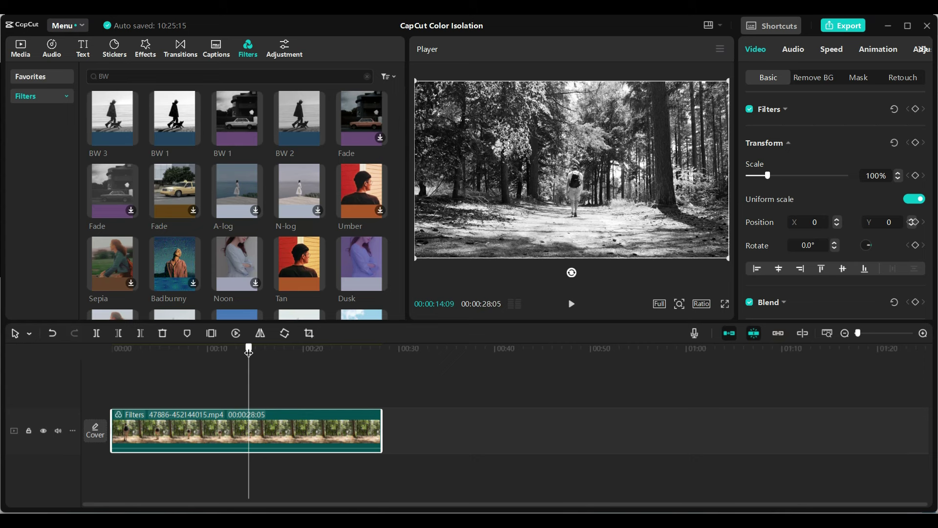
pyautogui.press('Home')
pyautogui.click(22, 44)
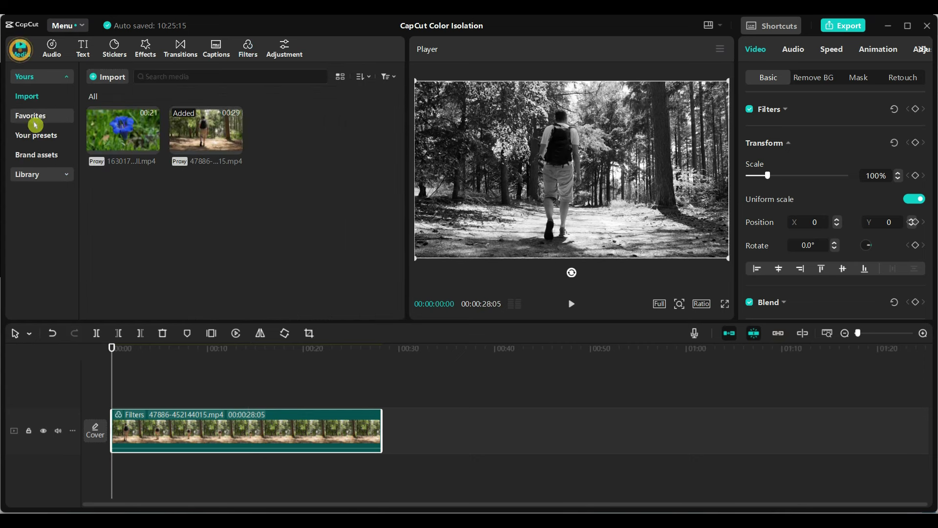
pyautogui.moveTo(199, 143); pyautogui.dragTo(113, 392)
pyautogui.click(170, 409)
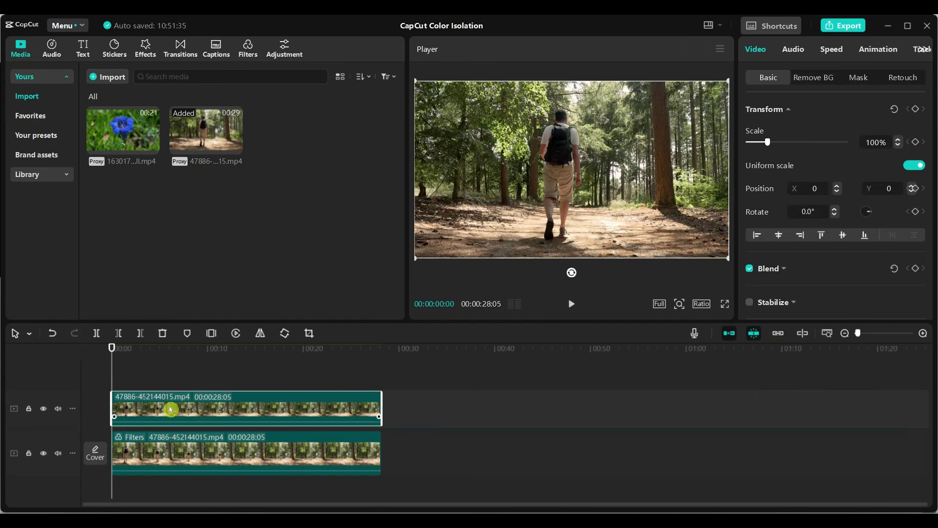
pyautogui.moveTo(109, 357); pyautogui.dragTo(82, 357)
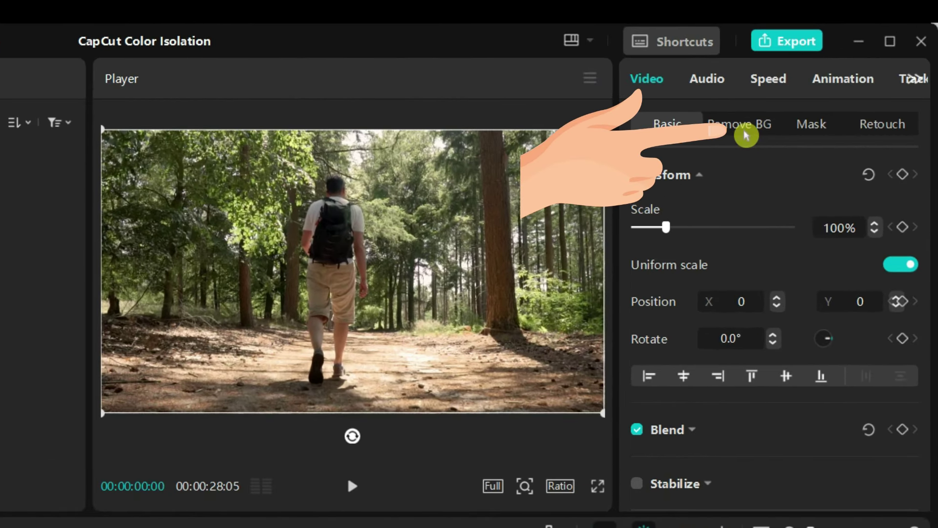
# Enable Auto removal under Remove BG to cut the hiker out of the top clip
pyautogui.click(747, 135)
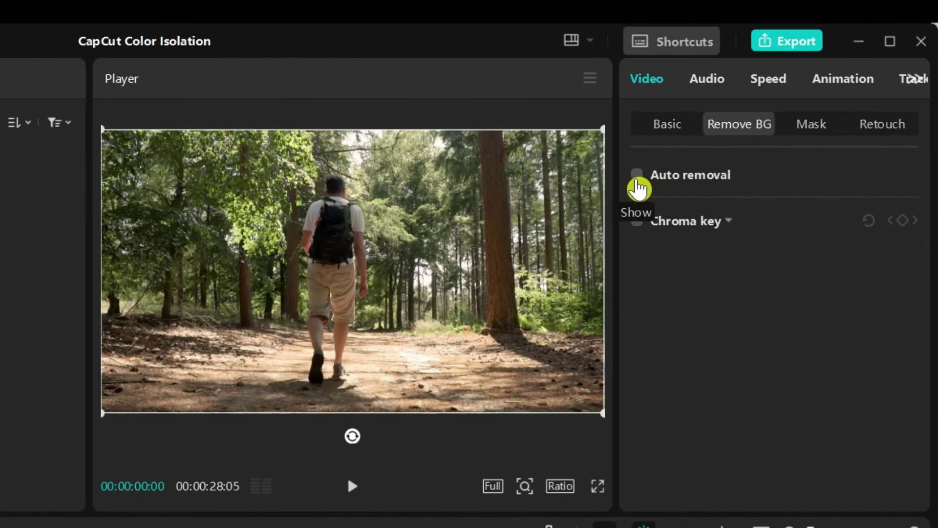
pyautogui.click(636, 175)
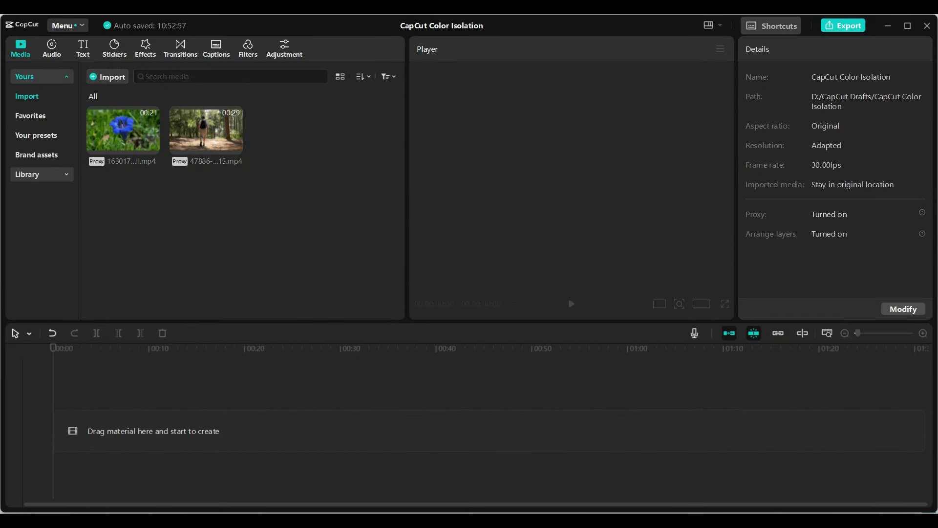
pyautogui.click(111, 148)
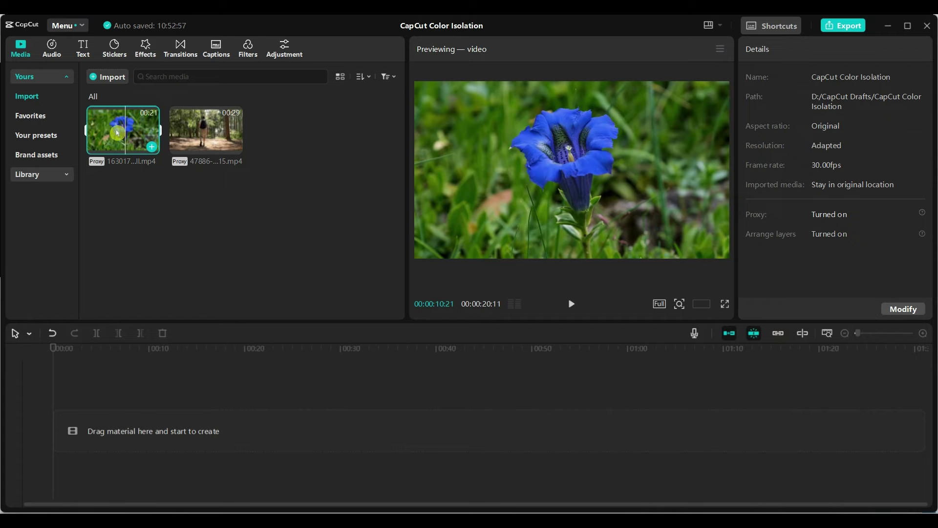
pyautogui.moveTo(117, 133); pyautogui.dragTo(163, 413)
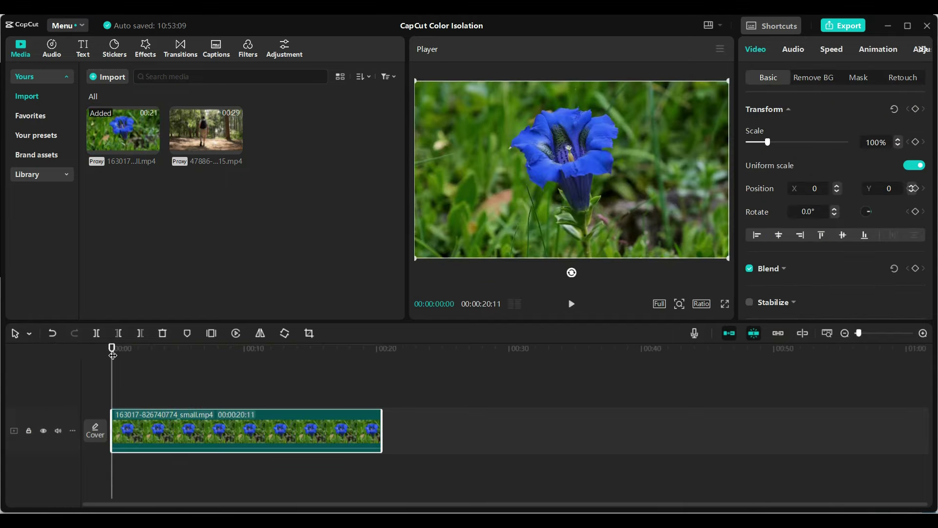
pyautogui.click(409, 366)
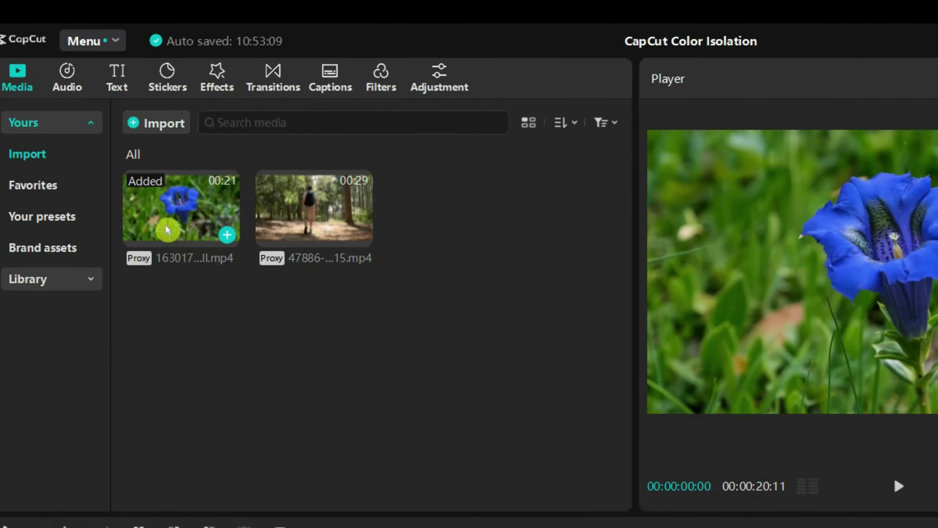
pyautogui.click(211, 82)
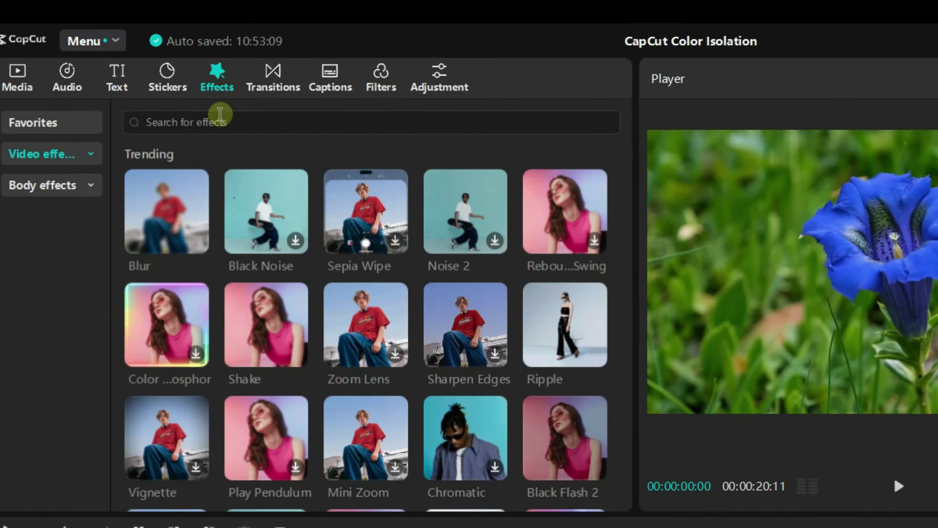
# Search effects for 'Black and white' and place Black Forest at 0:00 above the flower clip
pyautogui.click(221, 122)
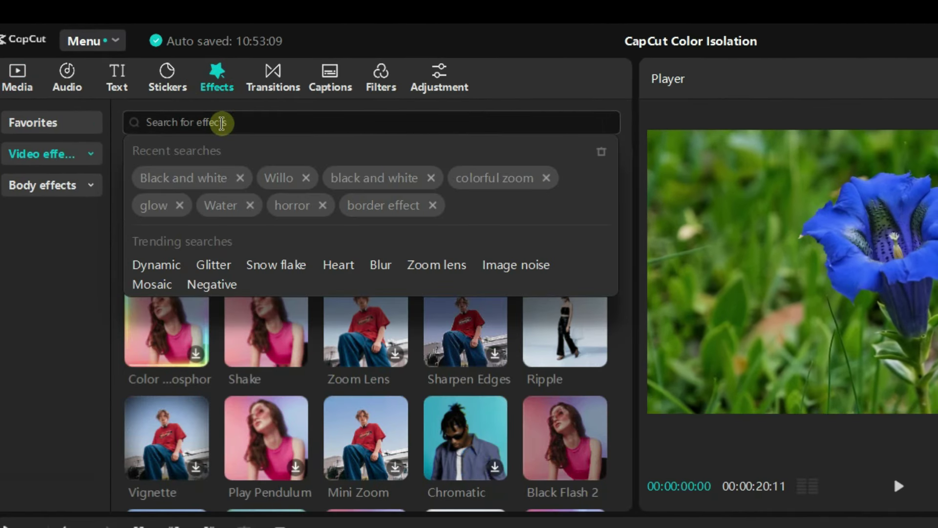
pyautogui.click(196, 179)
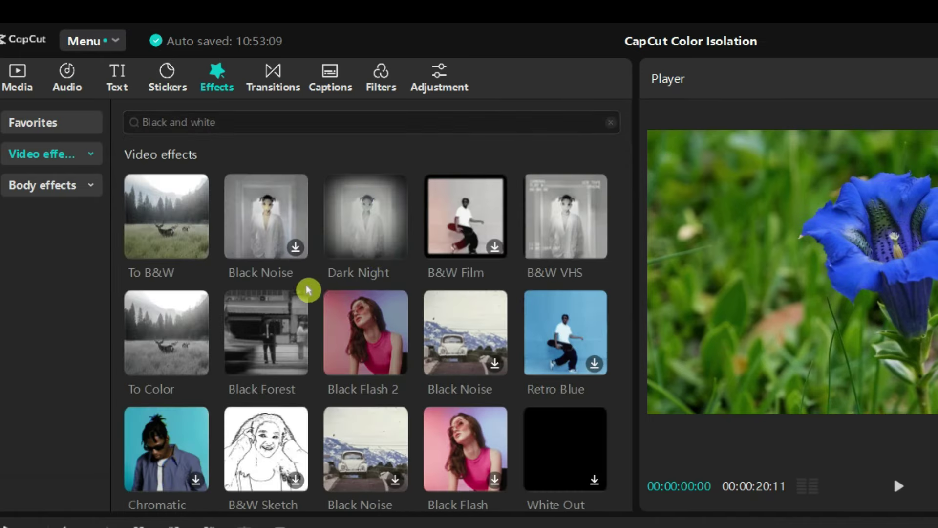
pyautogui.click(253, 329)
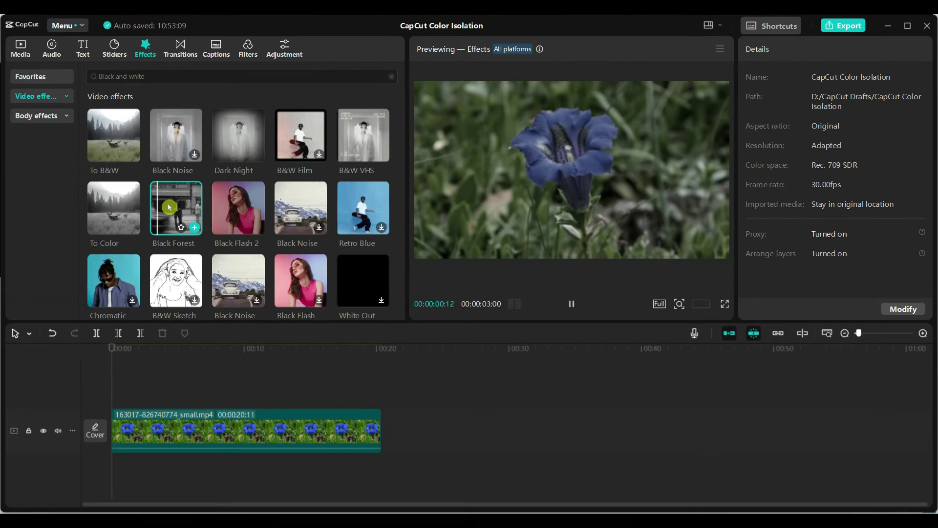
pyautogui.moveTo(253, 329); pyautogui.dragTo(176, 527)
pyautogui.moveTo(118, 391); pyautogui.dragTo(361, 404)
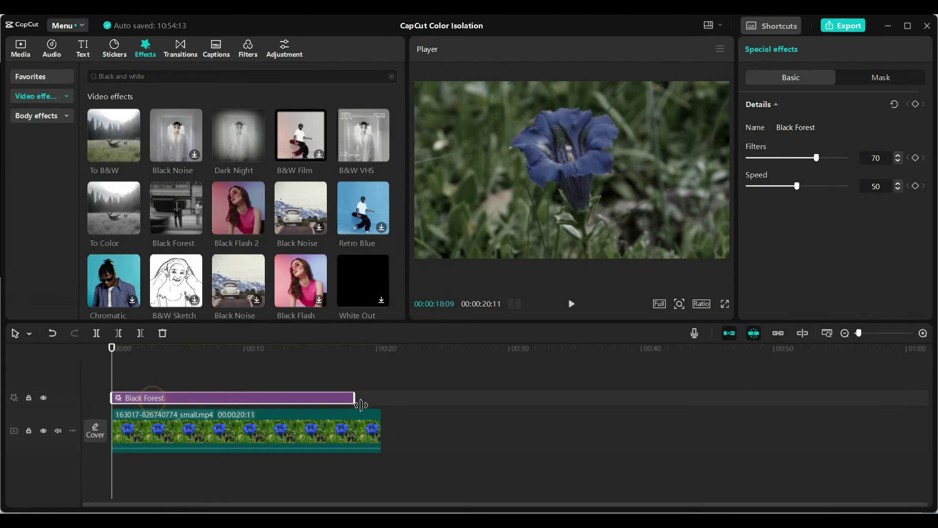
# Extend Black Forest to the end of the flower clip and set its Filters strength to 100
pyautogui.click(278, 398)
pyautogui.moveTo(113, 347); pyautogui.dragTo(133, 371)
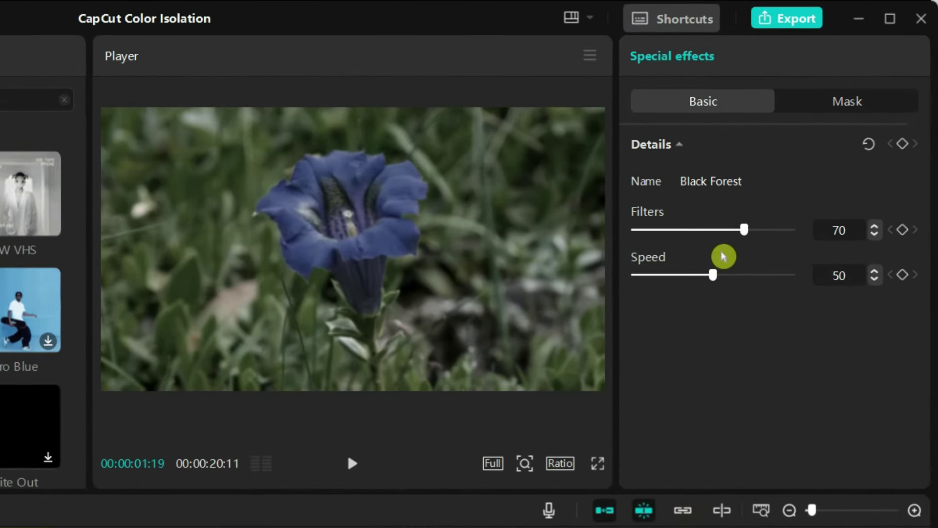
pyautogui.moveTo(748, 234); pyautogui.dragTo(886, 253)
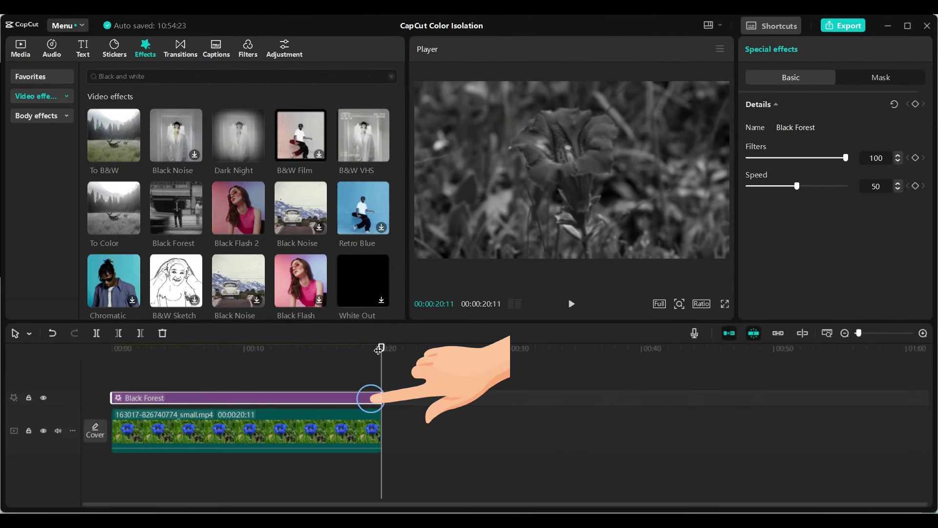
pyautogui.click(180, 348)
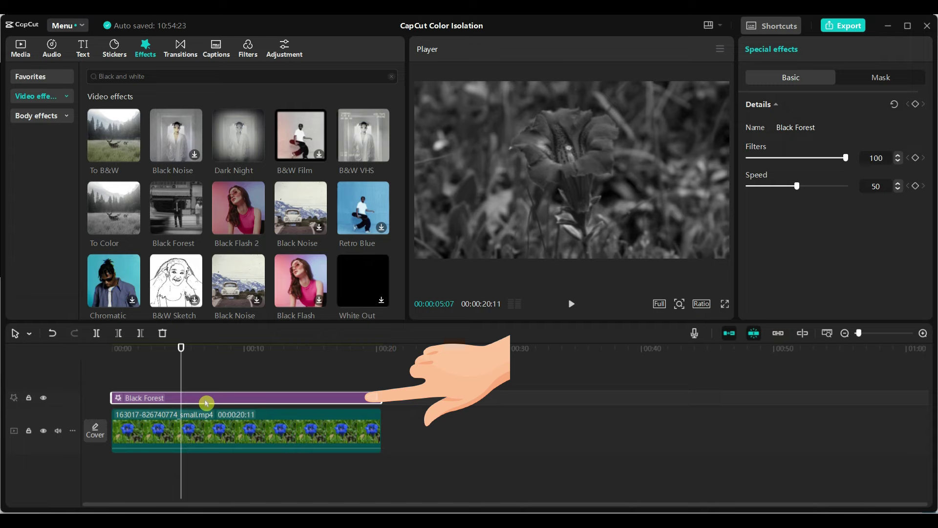
pyautogui.click(879, 80)
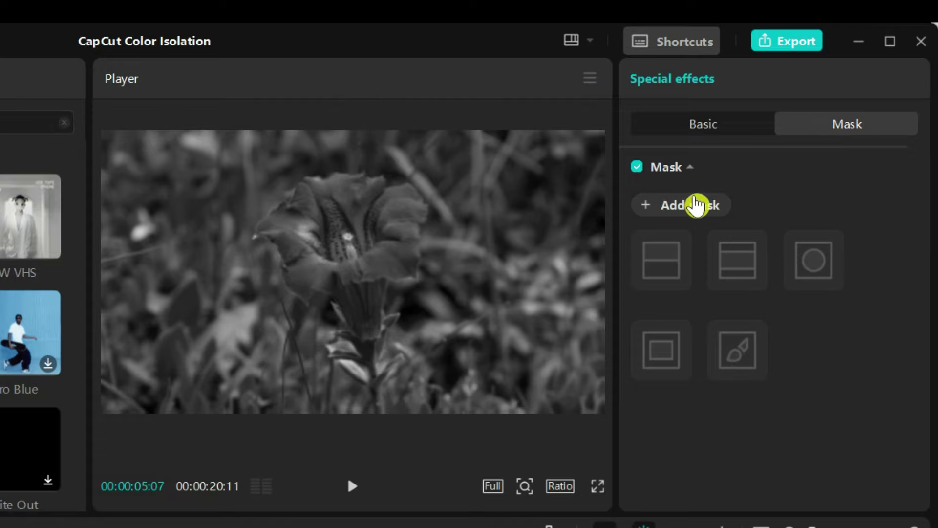
# Paint a brush mask over the blue flower on Black Forest and reverse it
pyautogui.click(689, 206)
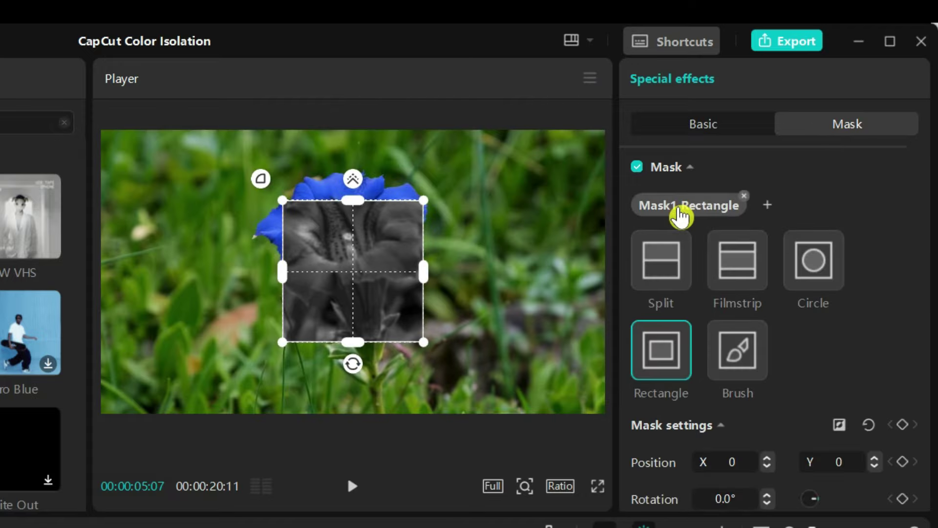
pyautogui.click(749, 358)
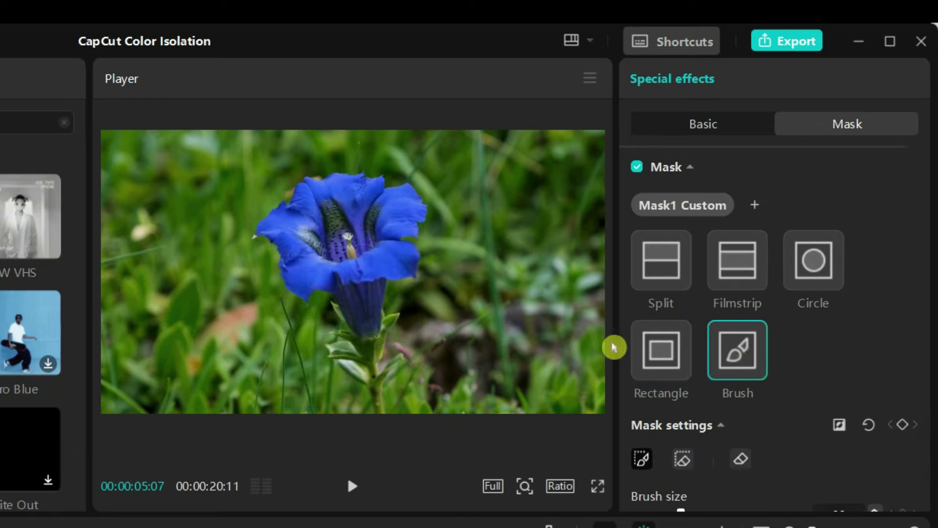
pyautogui.moveTo(364, 326)
pyautogui.mouseDown()
pyautogui.moveTo(336, 243)
pyautogui.moveTo(291, 244)
pyautogui.moveTo(313, 215)
pyautogui.moveTo(407, 215)
pyautogui.moveTo(376, 247)
pyautogui.moveTo(333, 254)
pyautogui.moveTo(342, 286)
pyautogui.mouseUp()
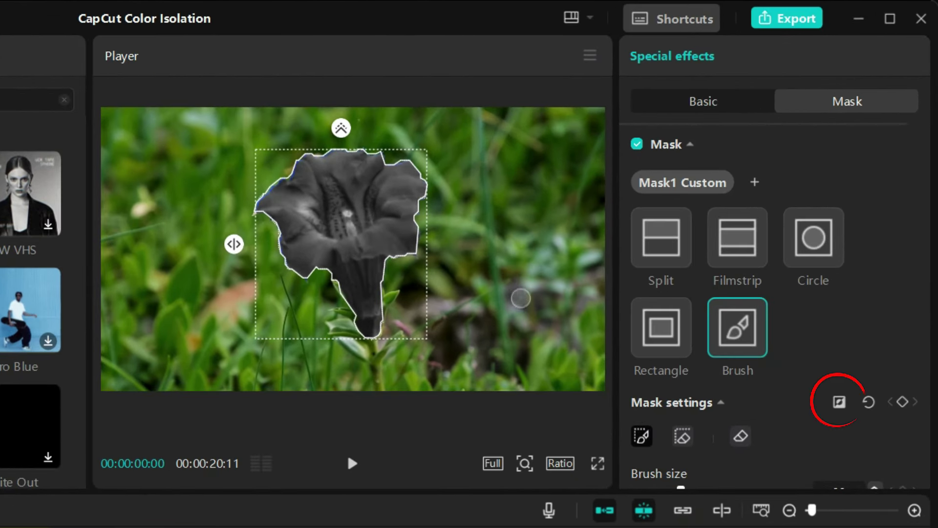
pyautogui.click(754, 289)
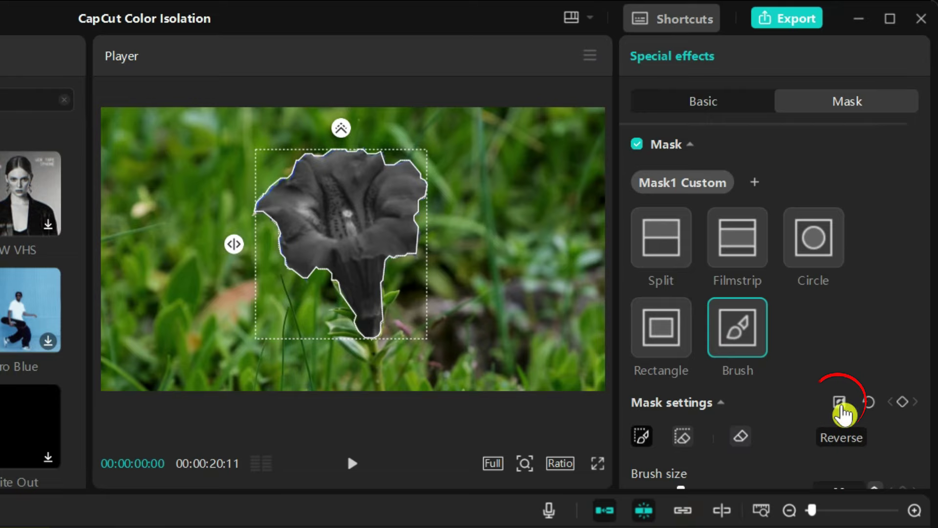
pyautogui.click(840, 404)
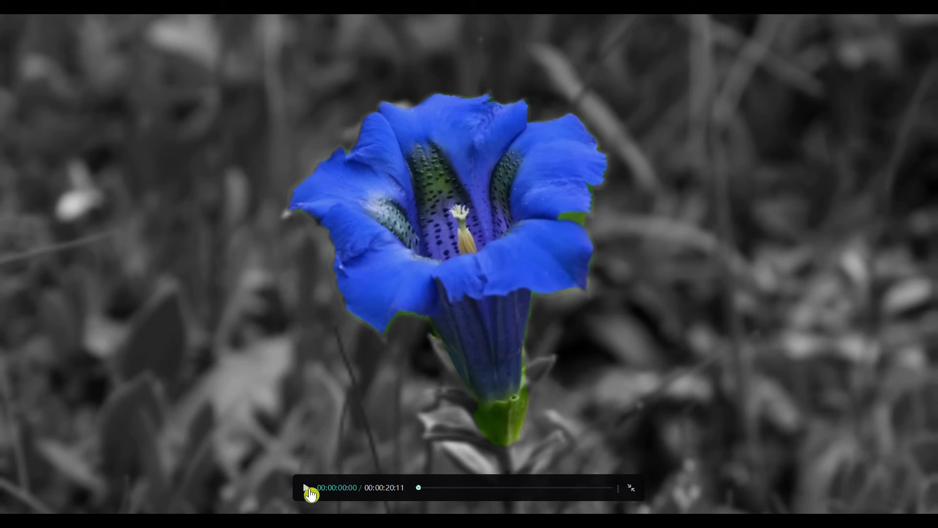
# Play the flower clip full-screen to review the blue flower against grey foliage
pyautogui.click(307, 488)
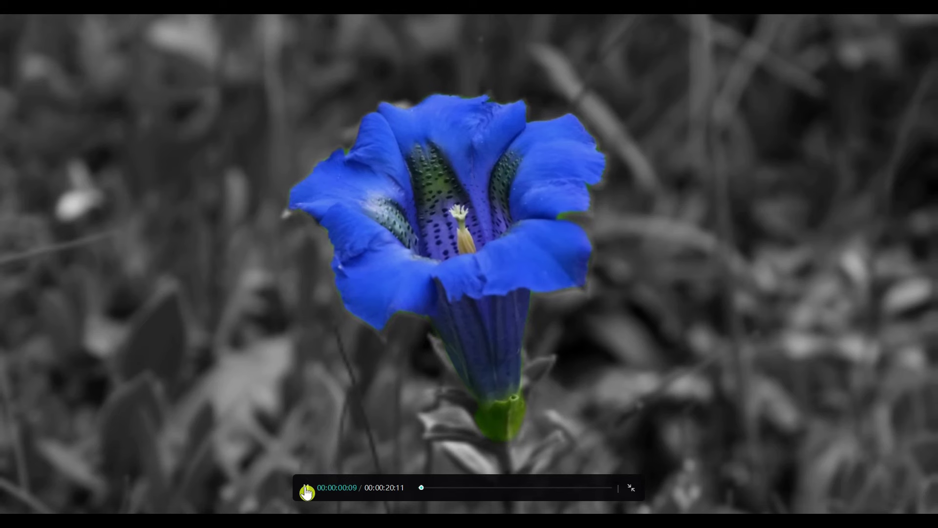